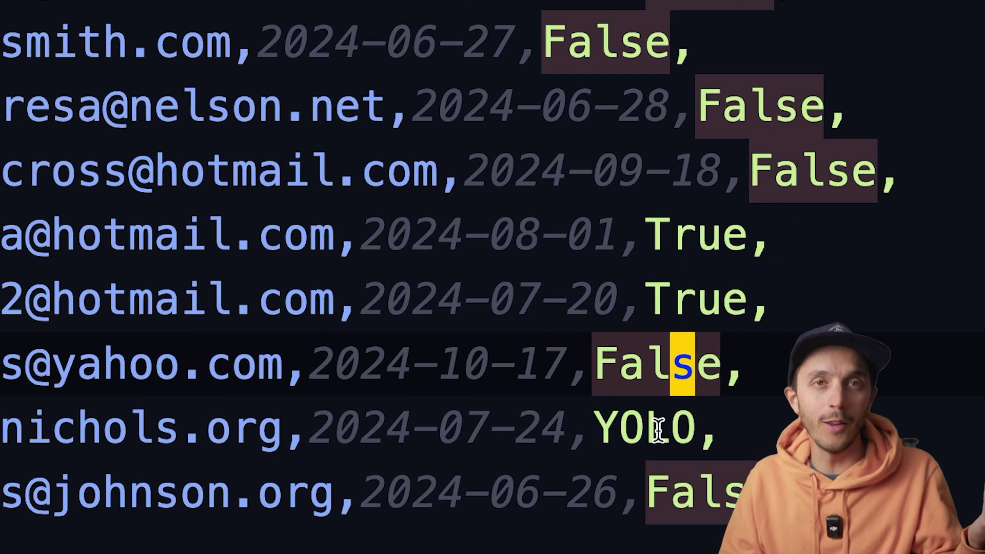
Select the word YOLO among the boolean values on the page
{"action": "left_click", "coordinate": [659, 429]}
{"action": "double_click", "coordinate": [659, 428]}
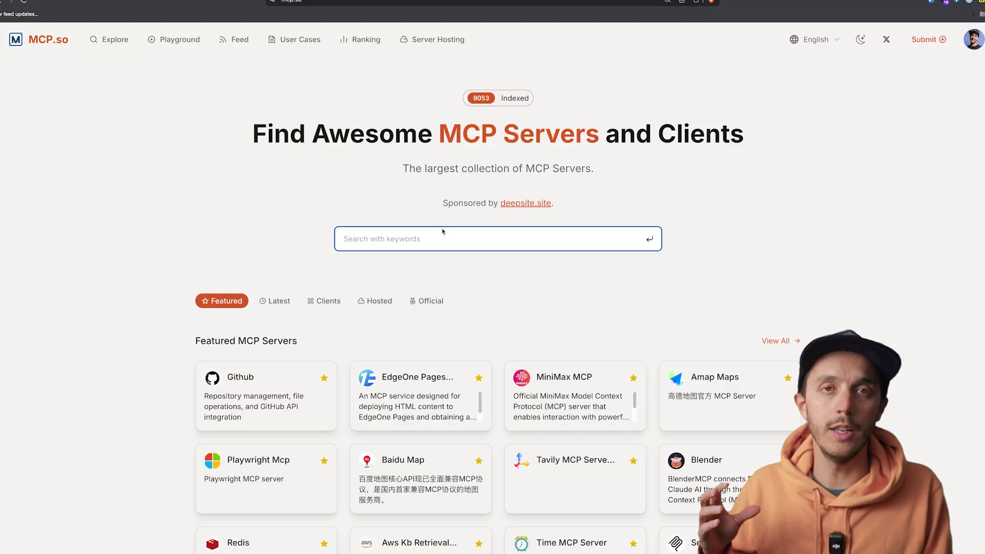
{"action": "type", "text": "duckdb"}
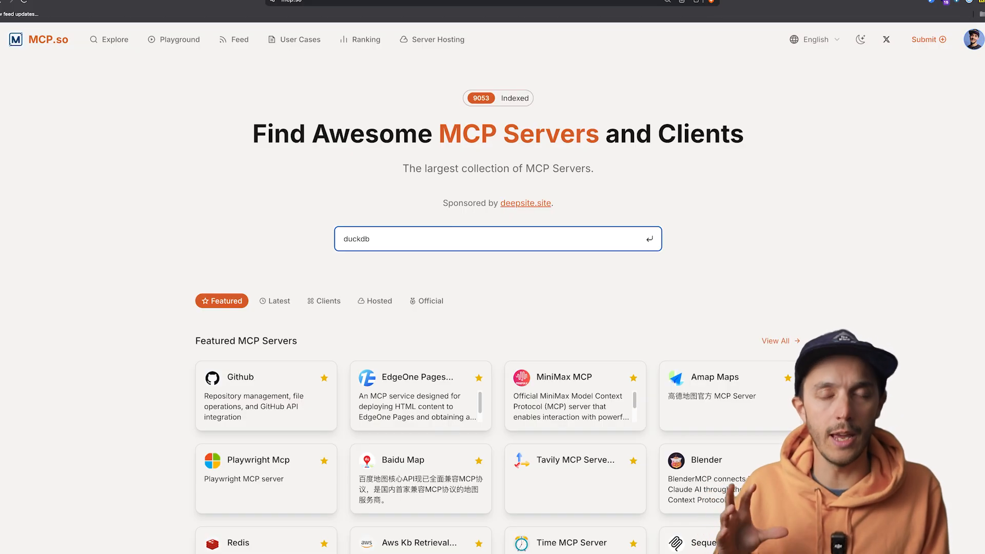
Search the mcp.so server directory for duckdb
{"action": "key", "text": "Return"}
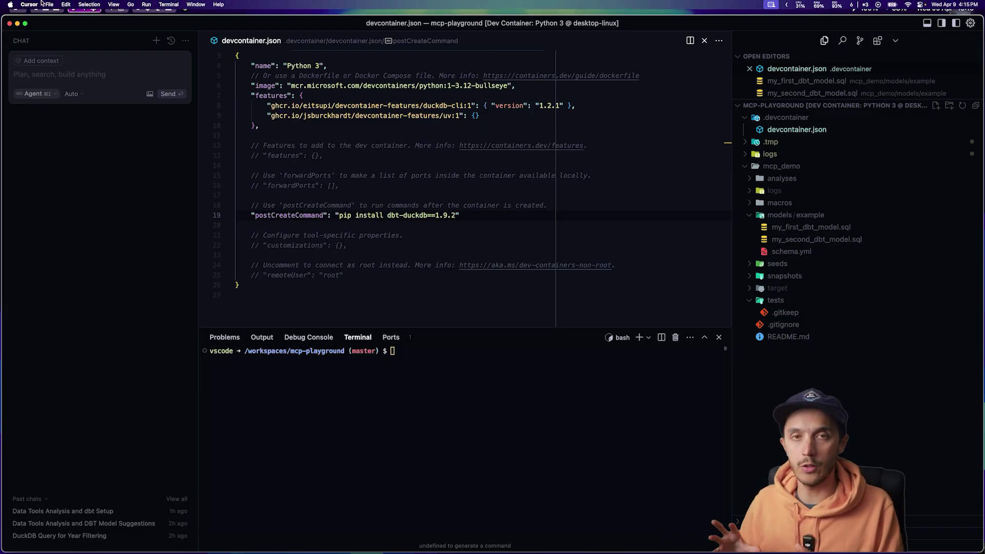
Review the MCP servers in Cursor Settings and inspect mcp.json defining MotherDuck and Supabase
{"action": "left_click", "coordinate": [29, 5]}
{"action": "mouse_move", "coordinate": [32, 37]}
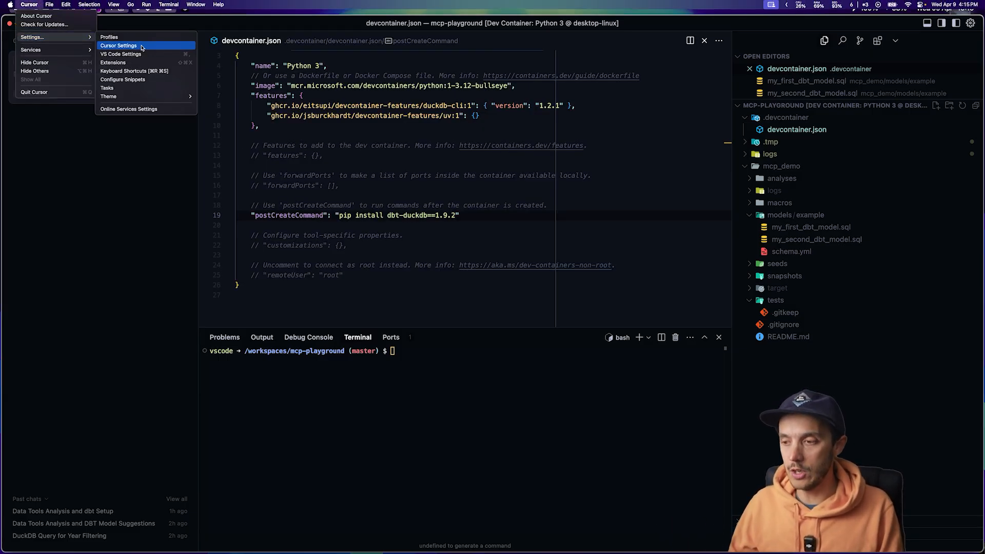
{"action": "left_click", "coordinate": [119, 46]}
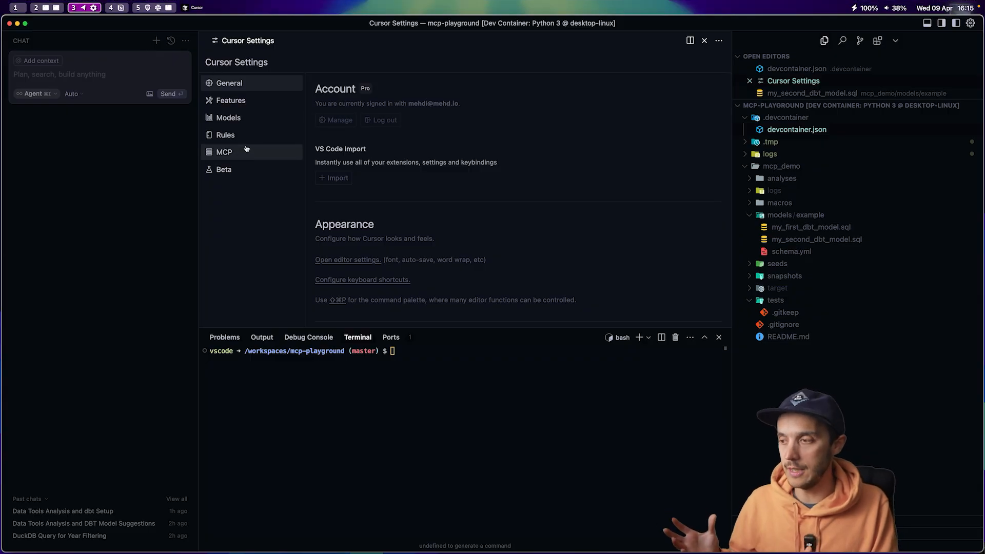
{"action": "left_click", "coordinate": [224, 151]}
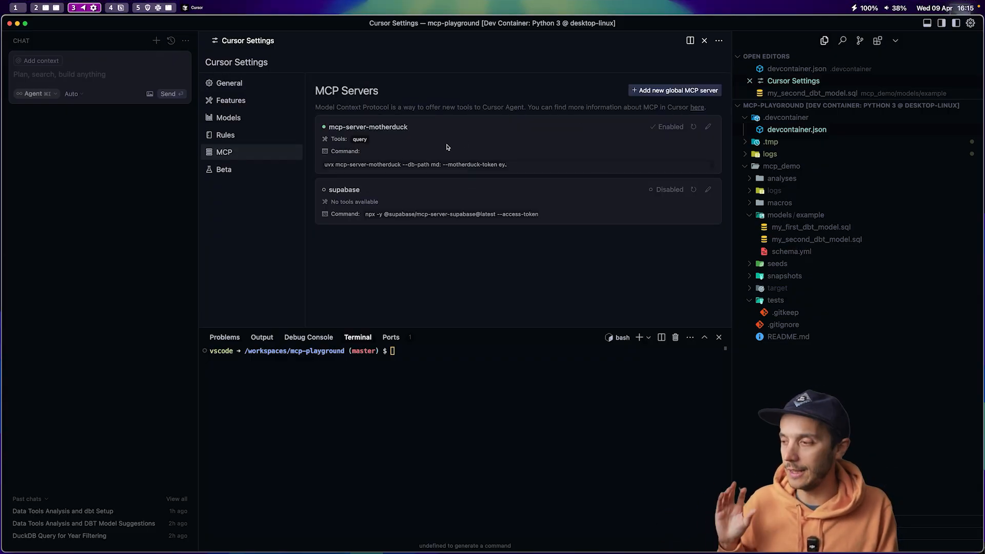
{"action": "left_click", "coordinate": [708, 128]}
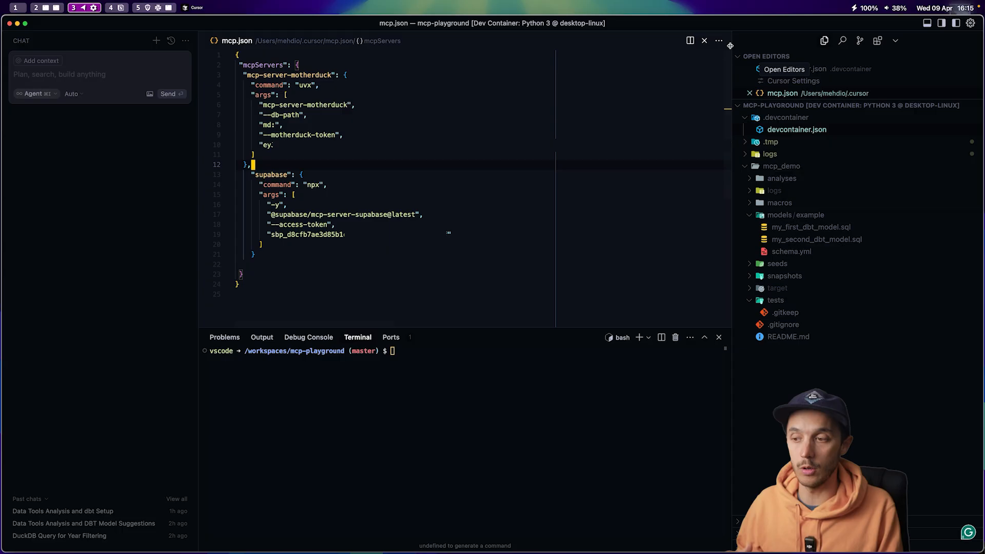
{"action": "key", "text": "ctrl+w"}
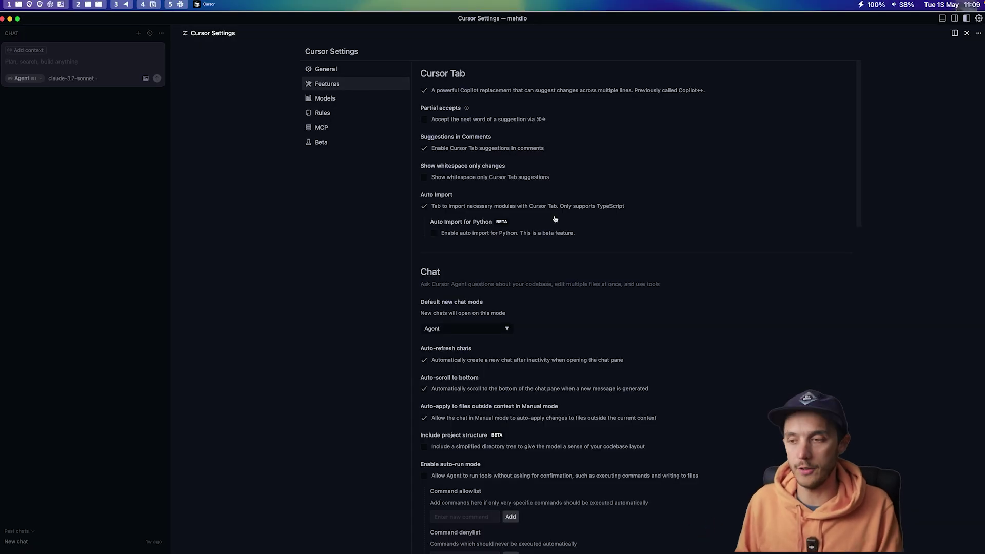
{"action": "scroll", "coordinate": [554, 220], "scroll_direction": "down", "scroll_amount": 6}
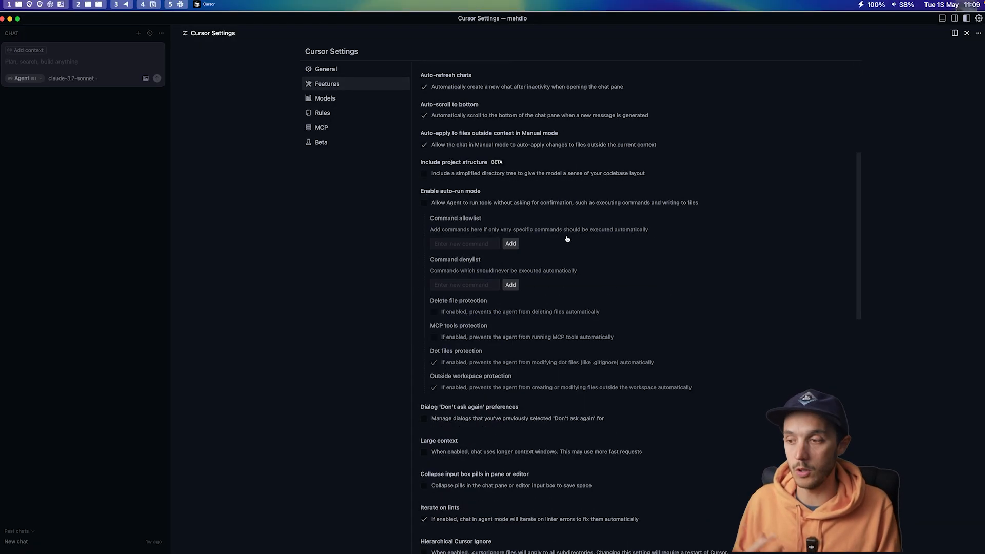
{"action": "scroll", "coordinate": [559, 228], "scroll_direction": "down", "scroll_amount": 4}
{"action": "scroll", "coordinate": [562, 231], "scroll_direction": "down", "scroll_amount": 6}
{"action": "scroll", "coordinate": [568, 238], "scroll_direction": "down", "scroll_amount": 6}
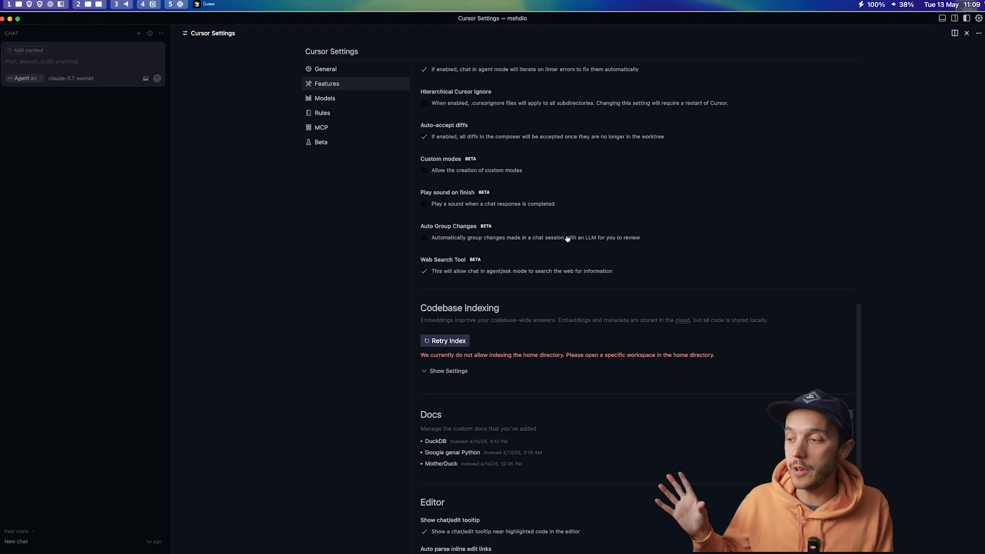
{"action": "scroll", "coordinate": [567, 238], "scroll_direction": "down", "scroll_amount": 4}
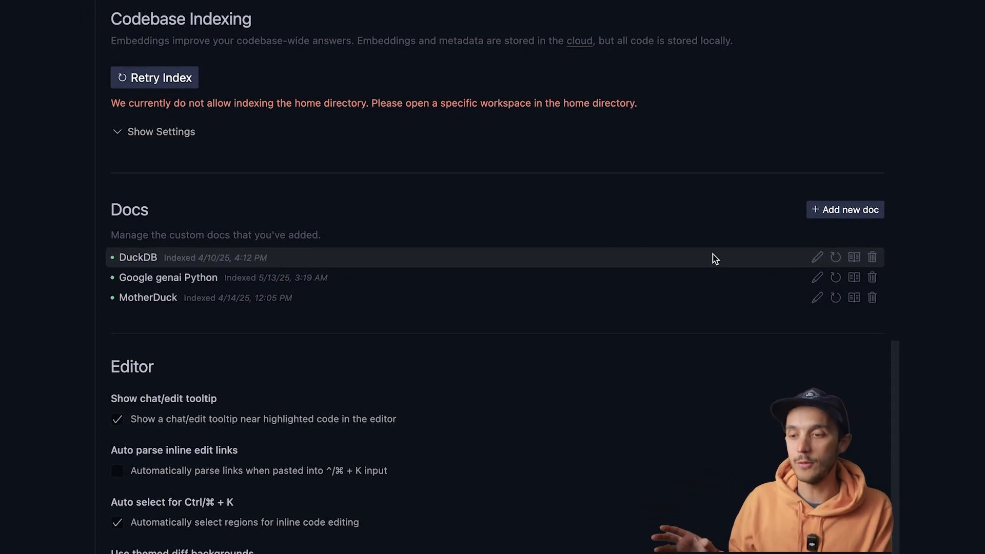
Edit the indexed DuckDB documentation entry in the custom Docs list
{"action": "left_click", "coordinate": [817, 258]}
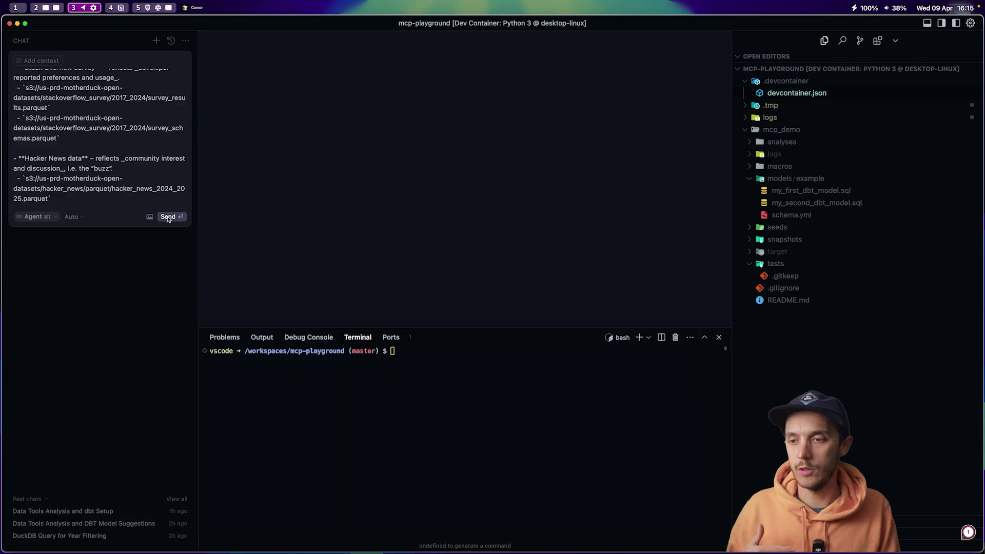
Send the dataset analysis and dbt modeling request to the agent
{"action": "left_click", "coordinate": [169, 217]}
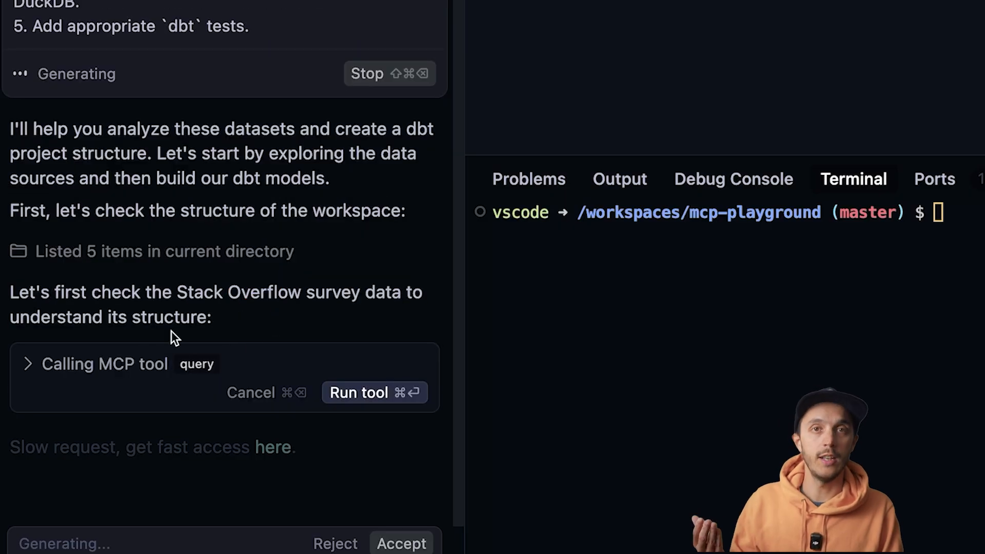
Approve the agent's MCP queries on the survey schema and responses, handling year as string
{"action": "left_click", "coordinate": [177, 363]}
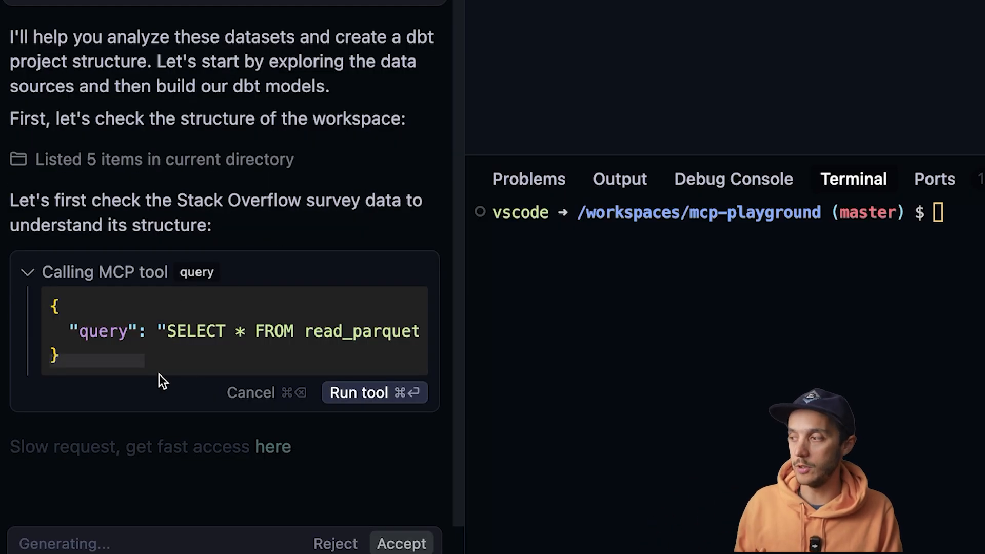
{"action": "left_click_drag", "start_coordinate": [116, 365], "coordinate": [126, 362]}
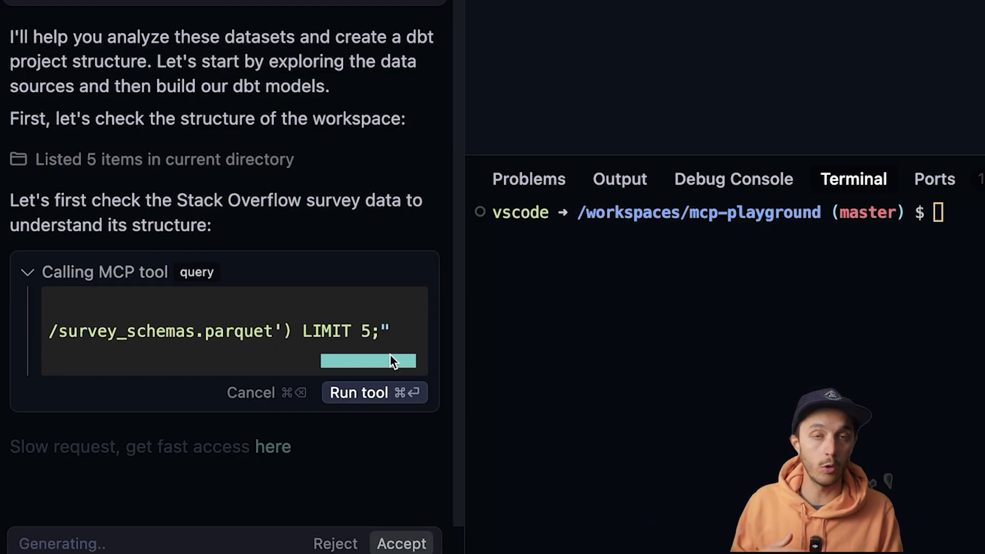
{"action": "left_click", "coordinate": [369, 393]}
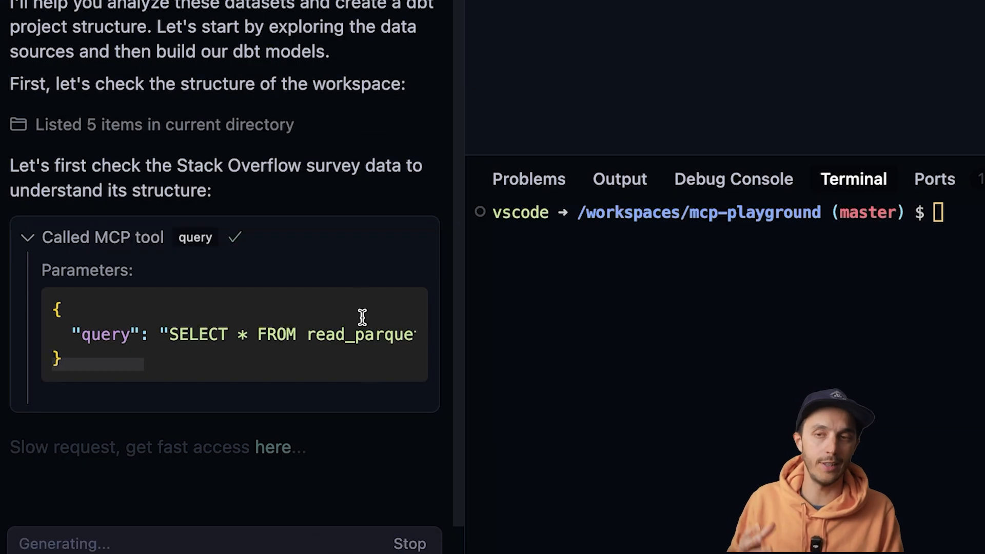
{"action": "scroll", "coordinate": [355, 281], "scroll_direction": "down", "scroll_amount": 4}
{"action": "scroll", "coordinate": [354, 280], "scroll_direction": "down", "scroll_amount": 4}
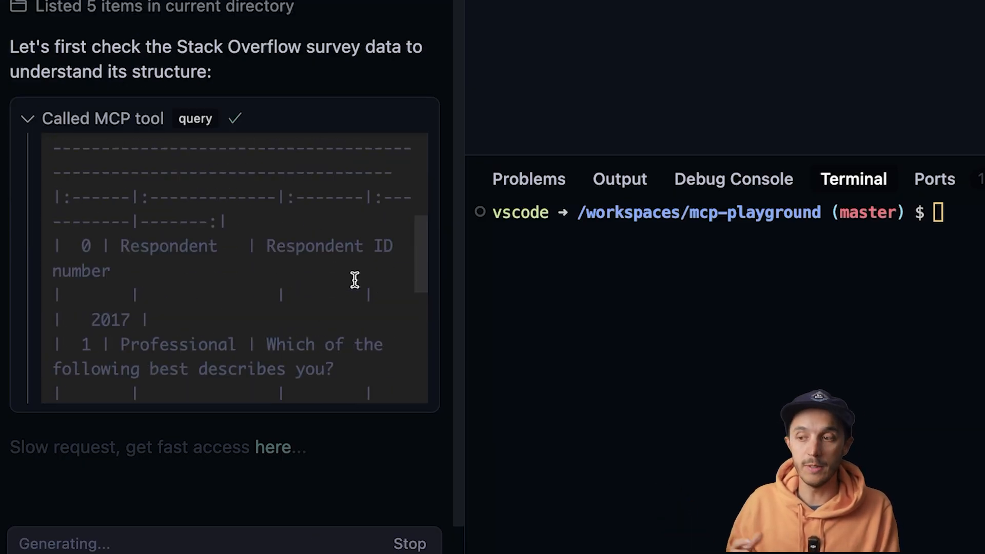
{"action": "scroll", "coordinate": [354, 280], "scroll_direction": "down", "scroll_amount": 4}
{"action": "scroll", "coordinate": [354, 280], "scroll_direction": "down", "scroll_amount": 3}
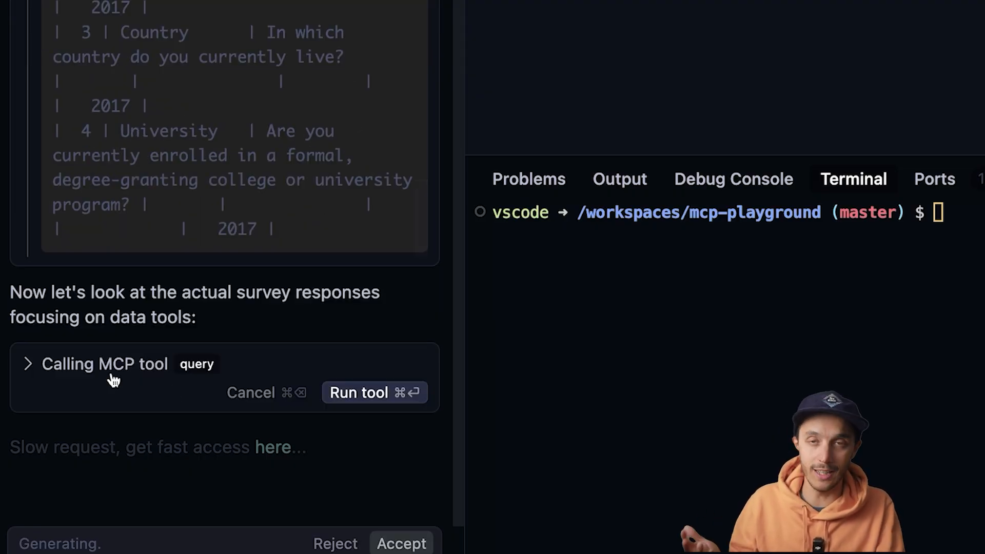
{"action": "left_click", "coordinate": [109, 377]}
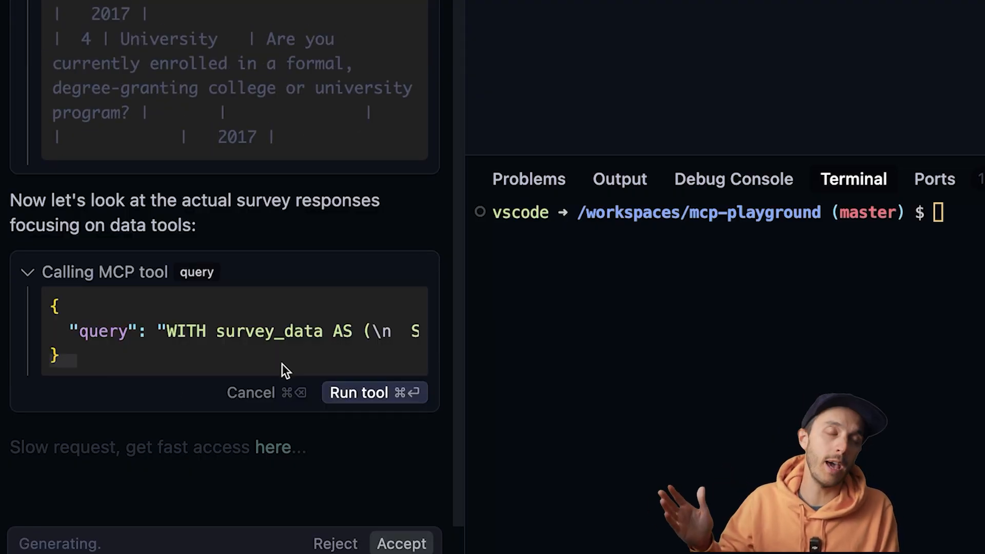
{"action": "left_click", "coordinate": [339, 391]}
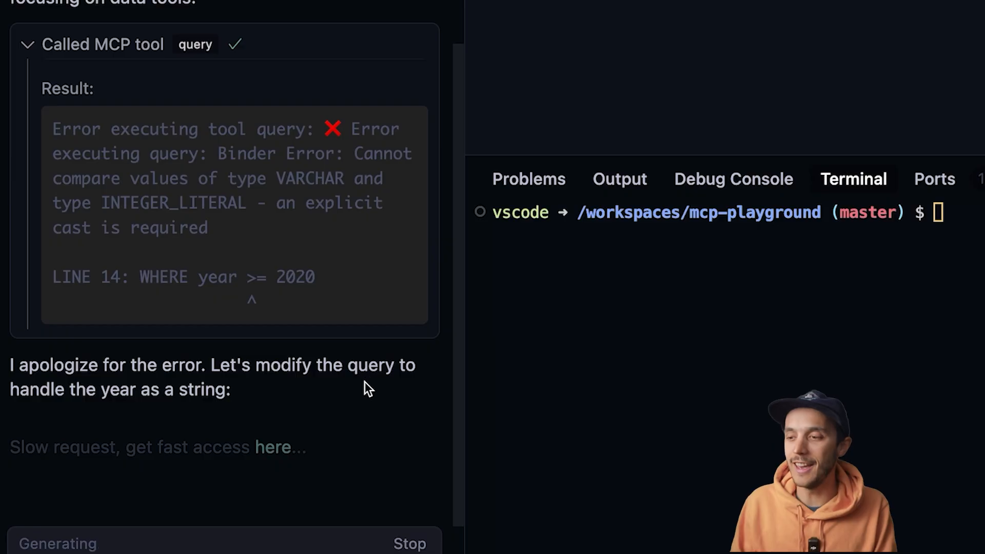
{"action": "left_click", "coordinate": [373, 394]}
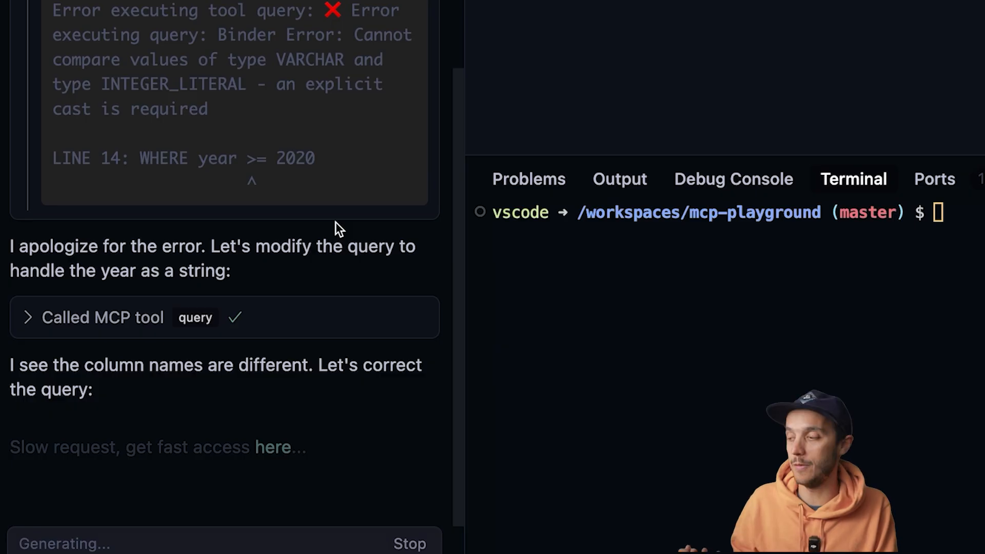
Review the column-name error, approve the corrected query and inspect per-year survey counts
{"action": "left_click", "coordinate": [340, 325]}
{"action": "scroll", "coordinate": [338, 308], "scroll_direction": "down", "scroll_amount": 5}
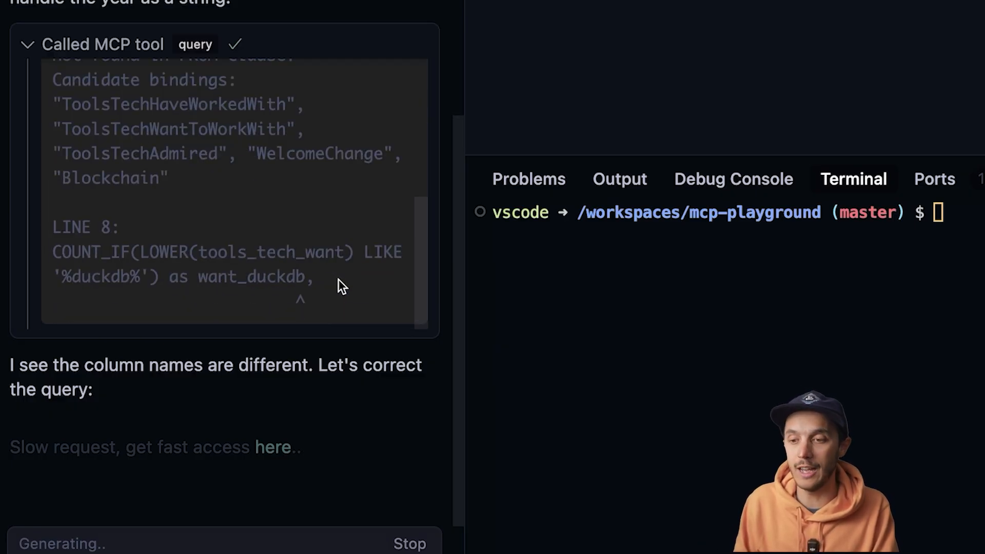
{"action": "left_click", "coordinate": [375, 392]}
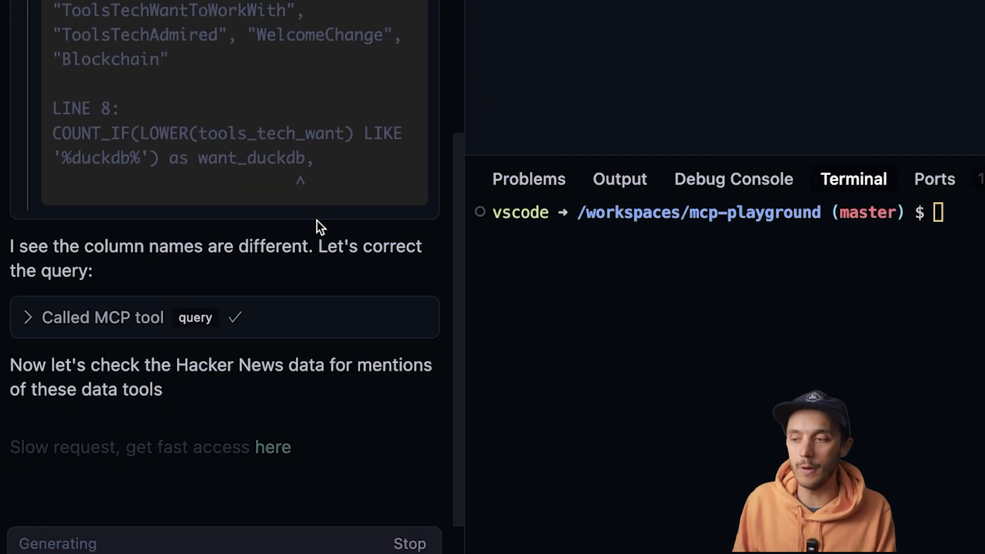
{"action": "left_click", "coordinate": [312, 332]}
{"action": "scroll", "coordinate": [300, 316], "scroll_direction": "down", "scroll_amount": 5}
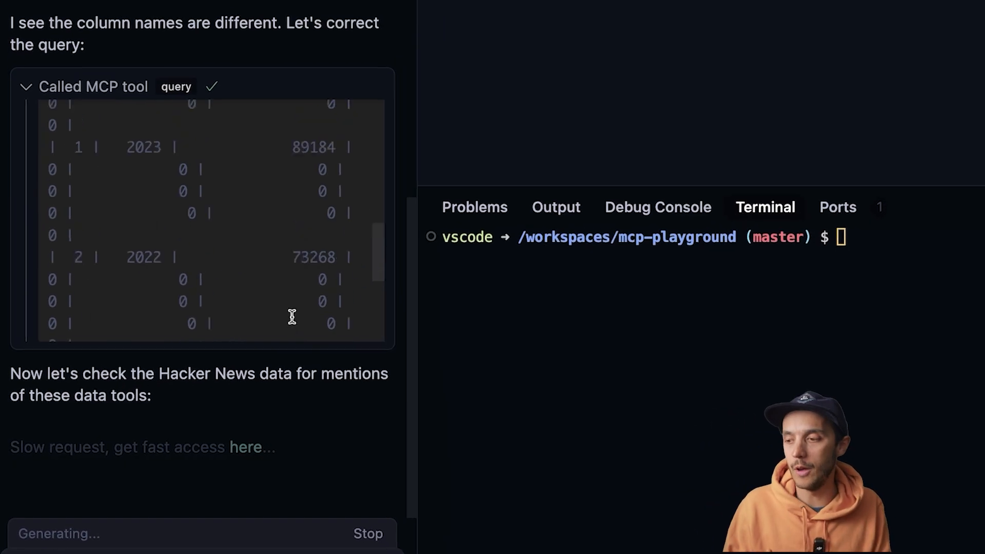
{"action": "scroll", "coordinate": [278, 323], "scroll_direction": "up", "scroll_amount": 5}
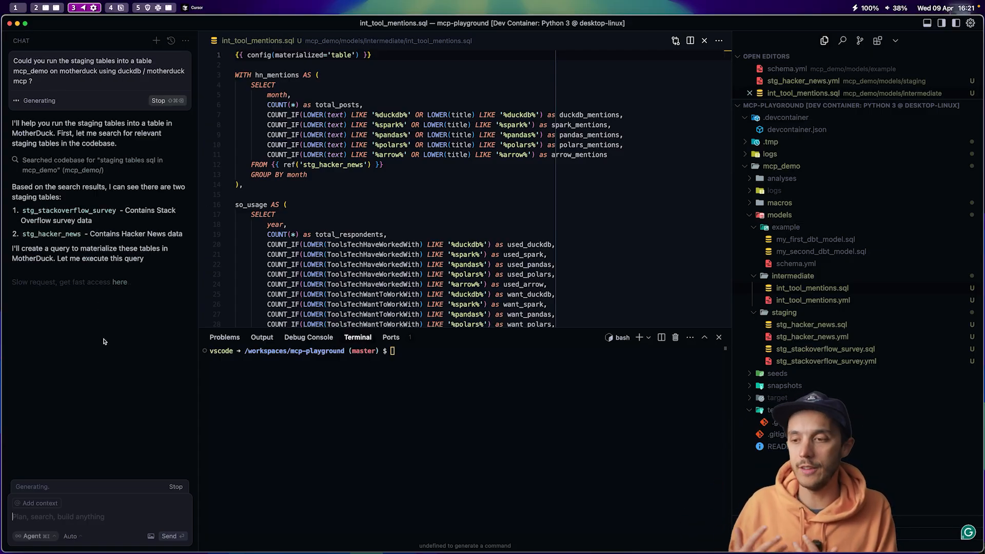
Approve the table creation query, then approve creating the mcp_demo schema after the failure
{"action": "left_click_drag", "start_coordinate": [137, 306], "coordinate": [177, 303]}
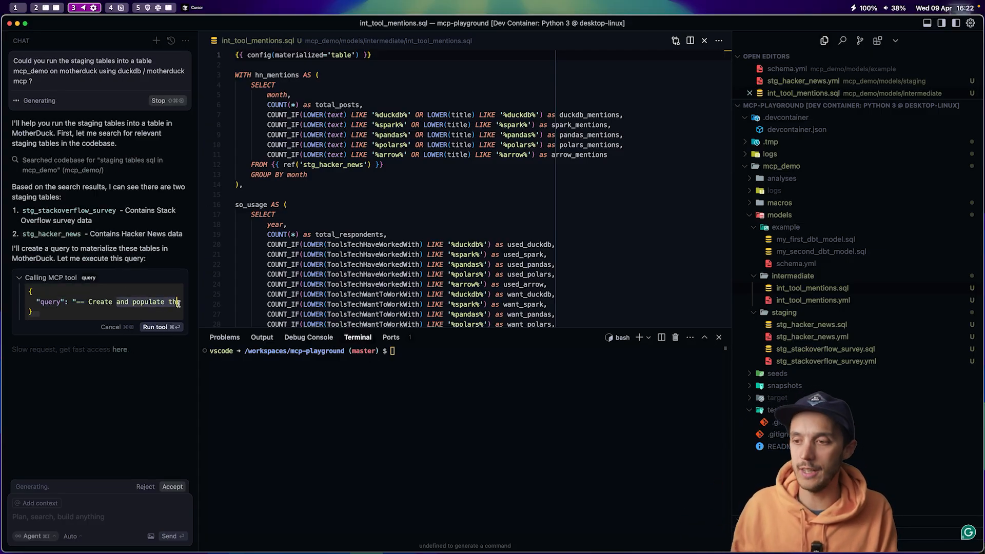
{"action": "left_click", "coordinate": [162, 329]}
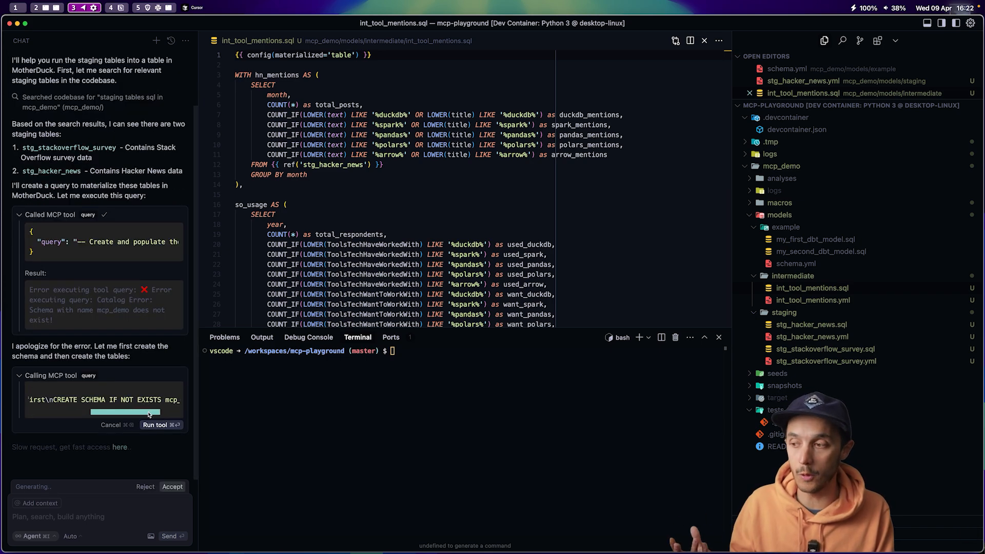
{"action": "left_click", "coordinate": [160, 425]}
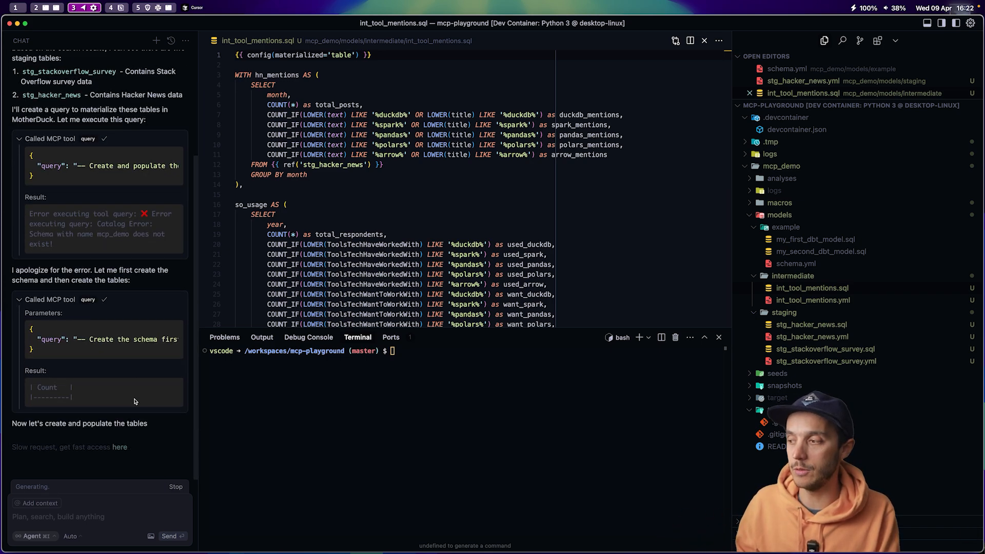